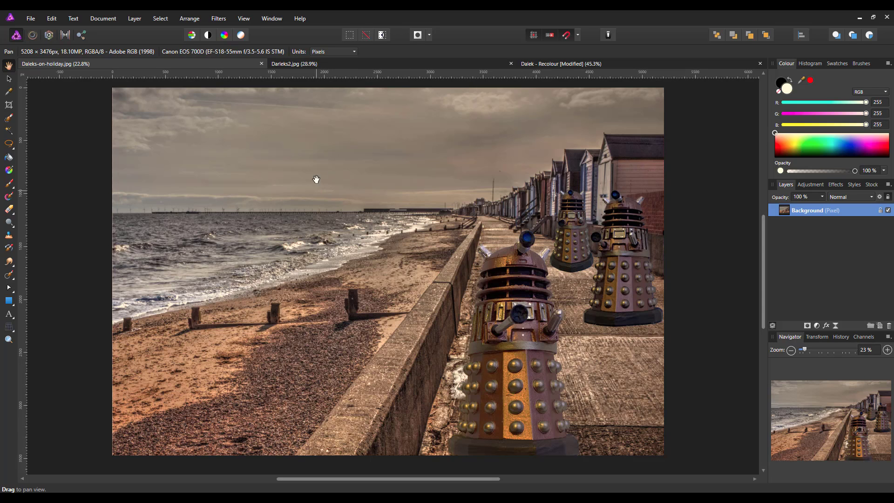
Look through the open Dalek images, switch to the Dalek - Recolour document and hide its selective colour and Recolour - hue layers
click(401, 64)
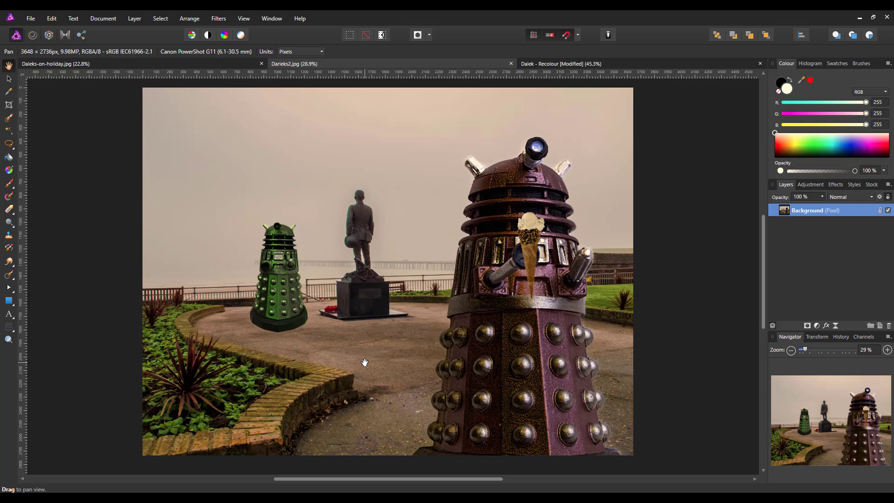
click(640, 66)
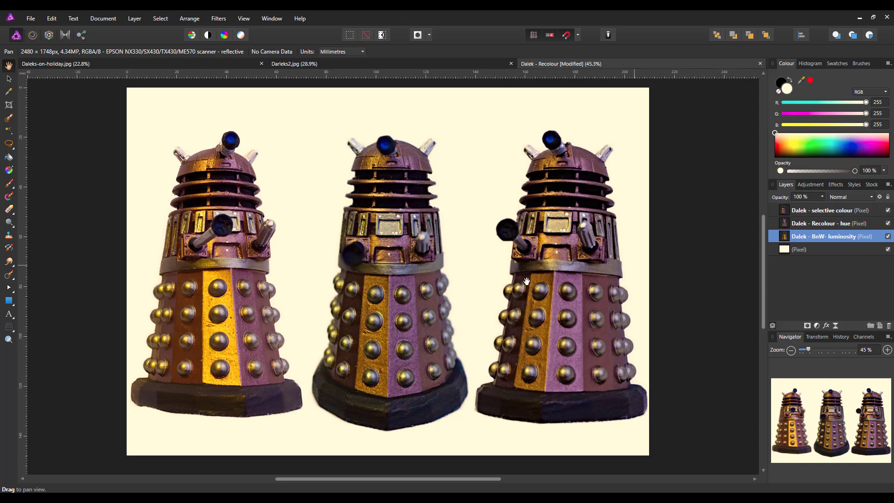
click(888, 211)
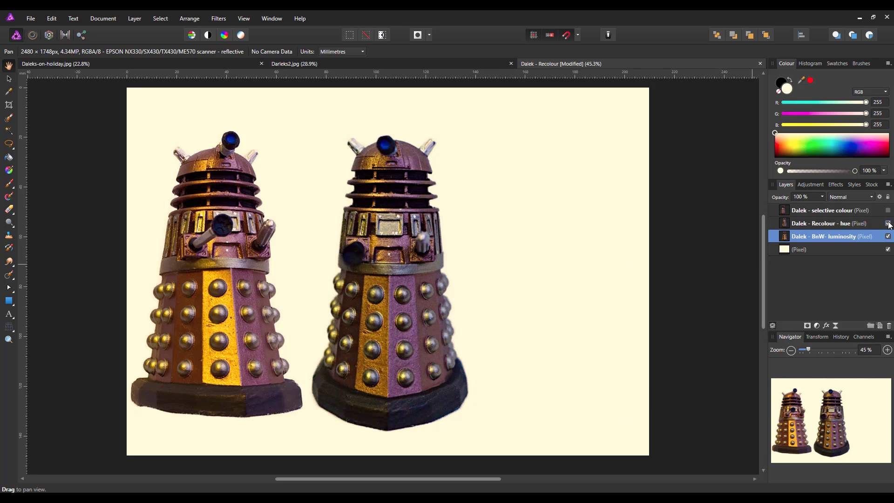
click(888, 223)
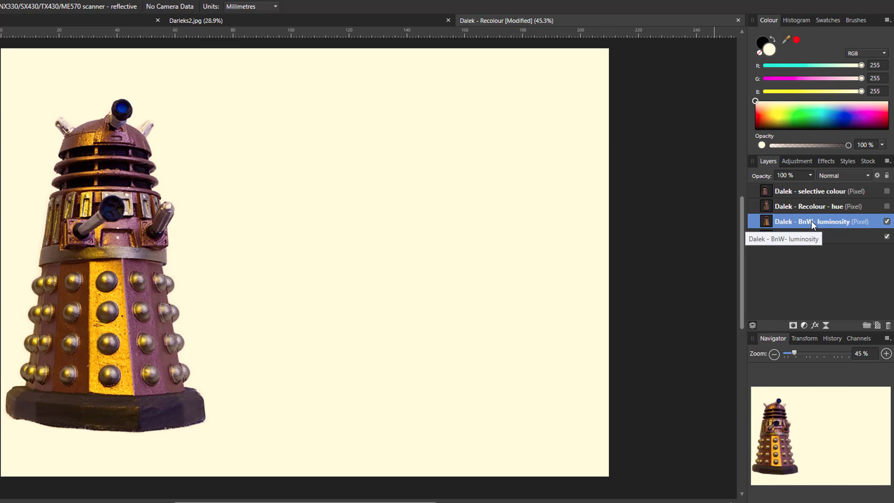
Duplicate the Dalek - BnW- luminosity layer and nest a Black and White adjustment inside the upper copy
right_click(814, 221)
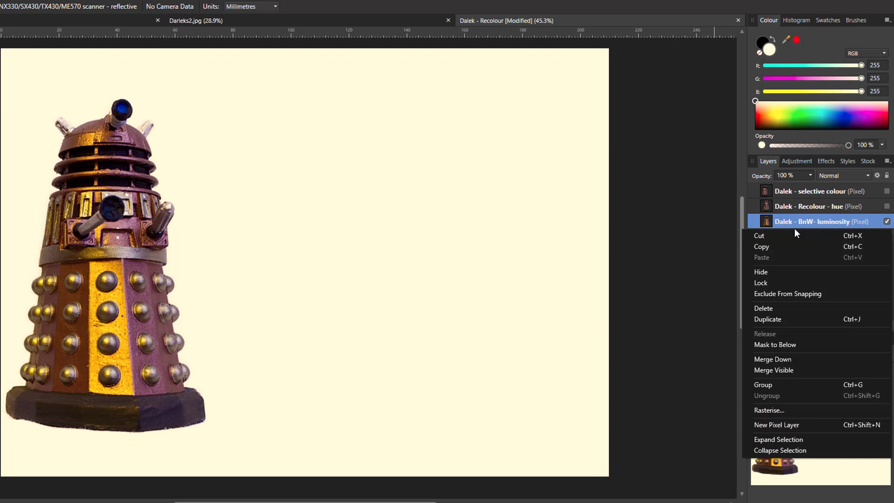
click(772, 320)
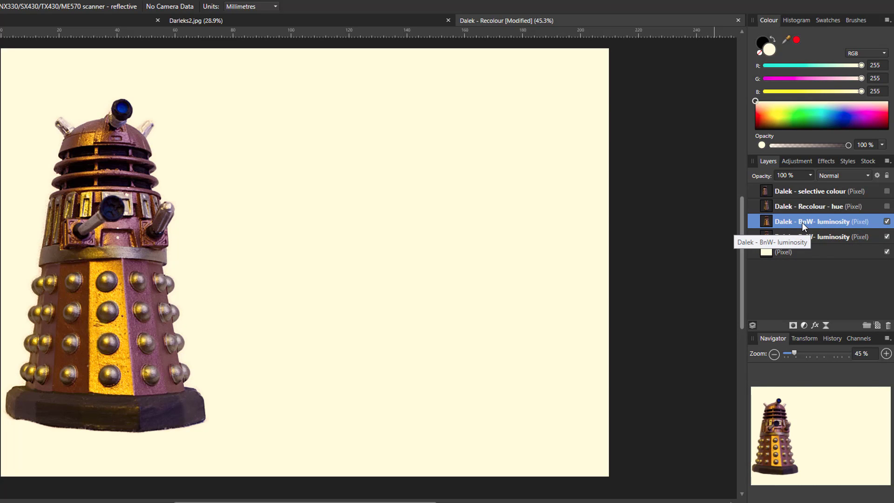
click(804, 325)
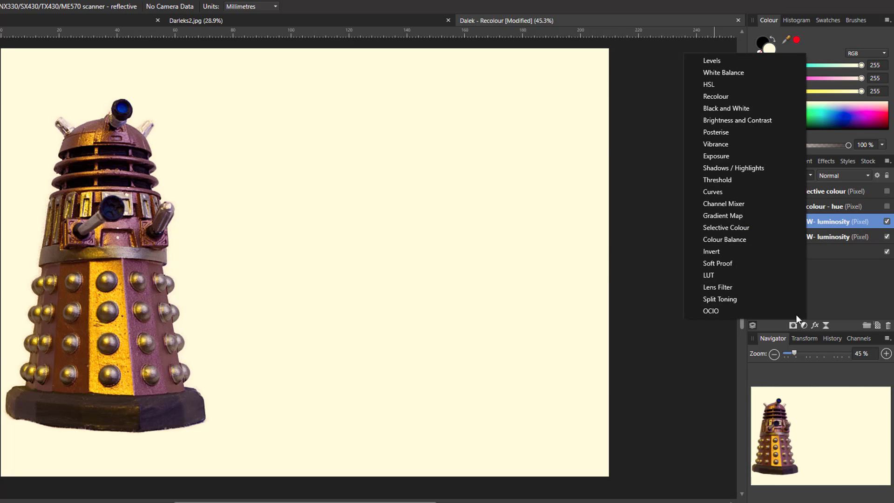
click(711, 110)
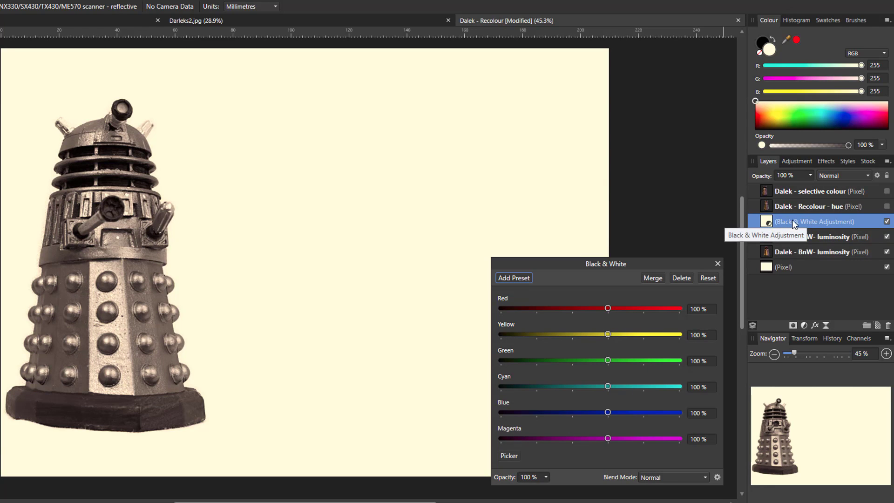
drag(795, 224, 801, 238)
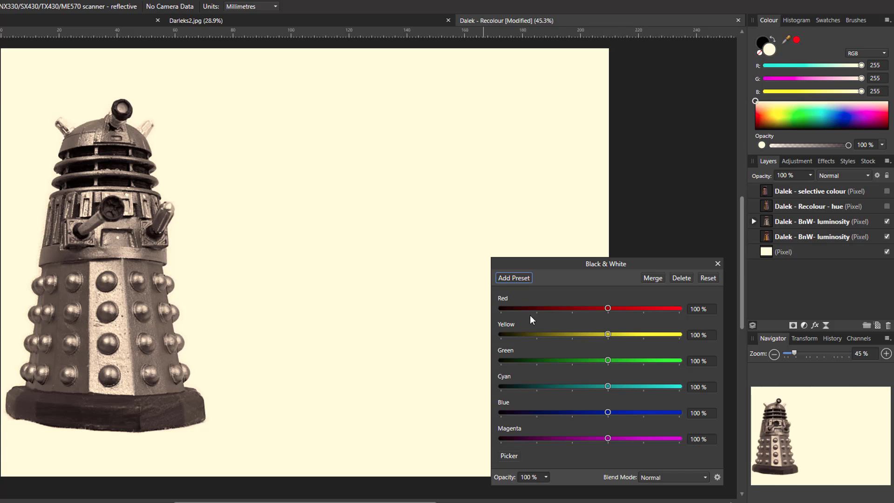
Try lowering the Black and White adjustment's red to 64 % and green to 63 %
drag(607, 308, 595, 328)
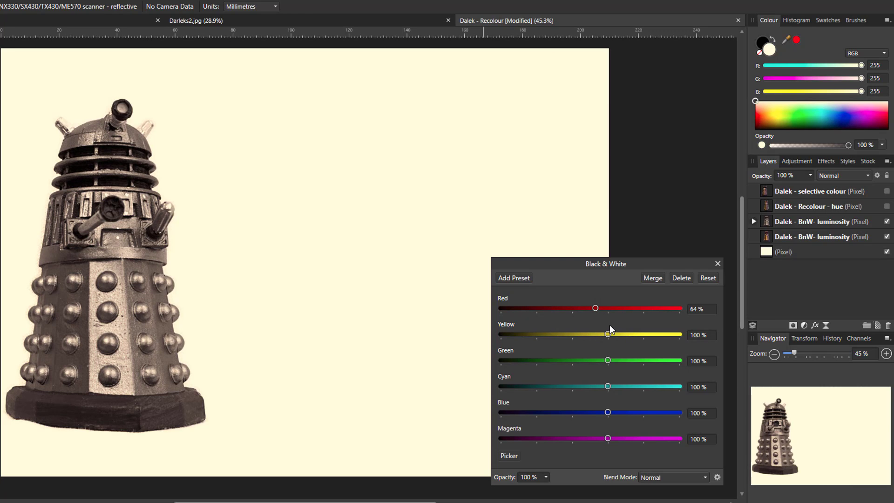
drag(608, 361, 596, 362)
click(697, 310)
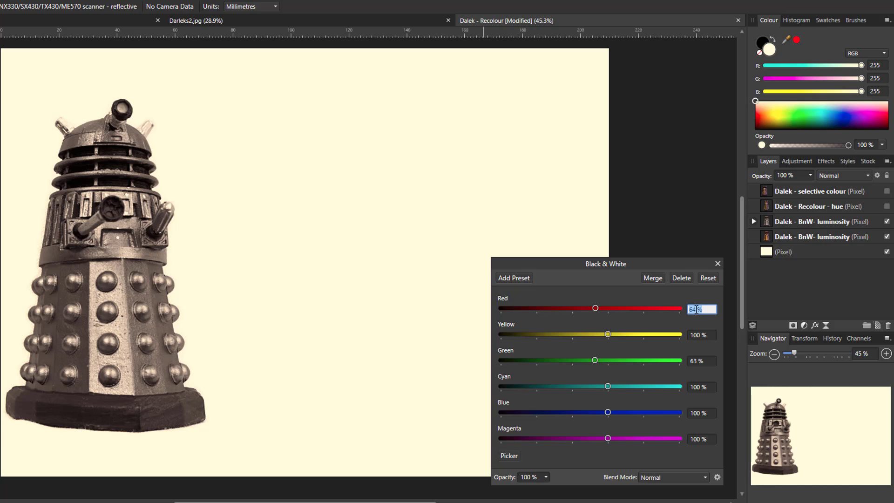
key(Return)
Set the Black and White adjustment's red to 20 % and yellow to -28 %
click(697, 310)
text(20)
key(Return)
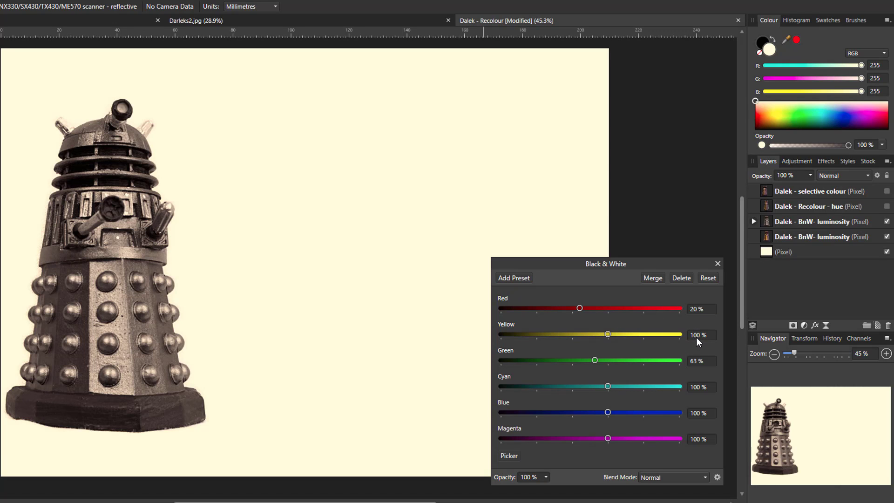
click(697, 339)
text(-28)
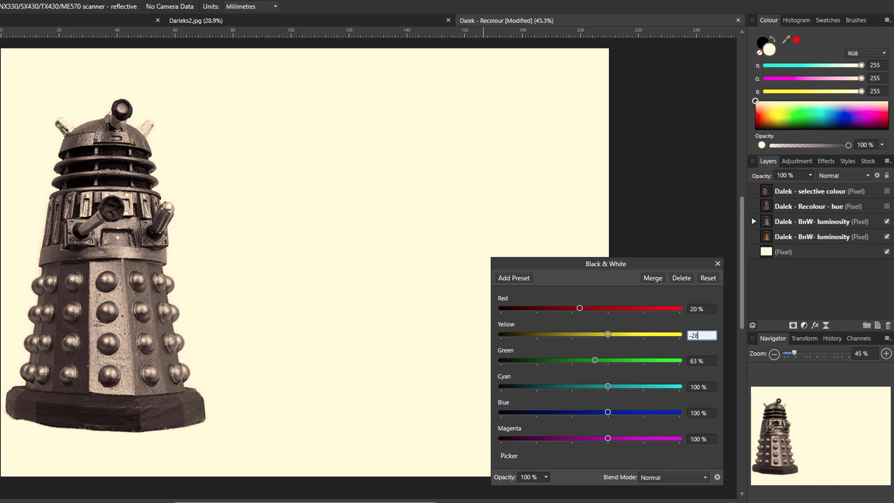
key(Return)
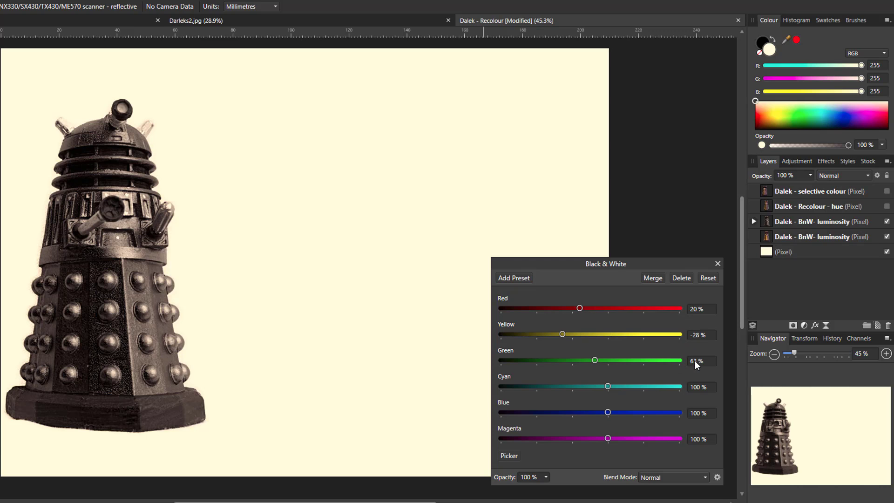
Set the Black and White adjustment's green to 100 %, cyan to 216 % and magenta to 48 %
click(696, 361)
text(100)
key(Return)
click(703, 388)
text(21)
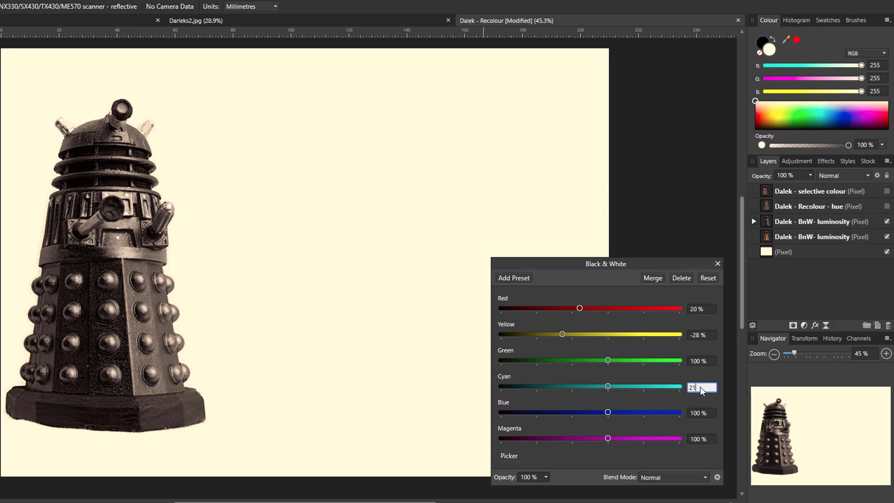
key(Return)
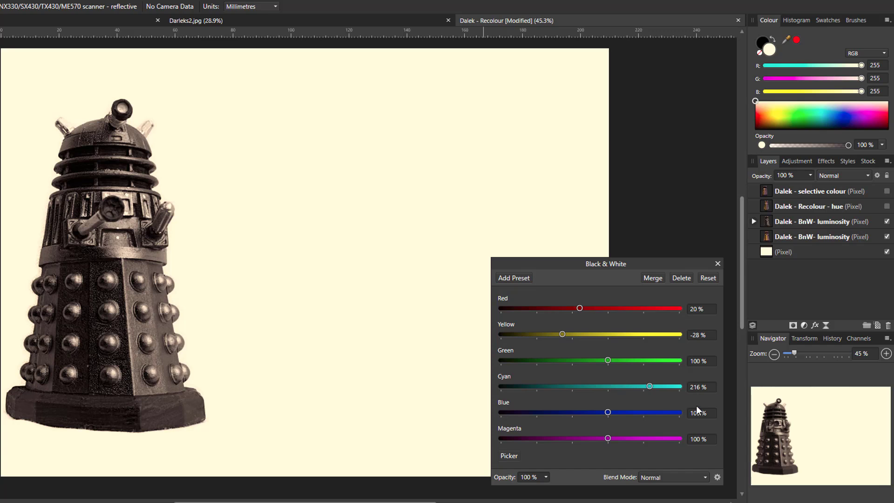
click(700, 440)
text(48)
key(Return)
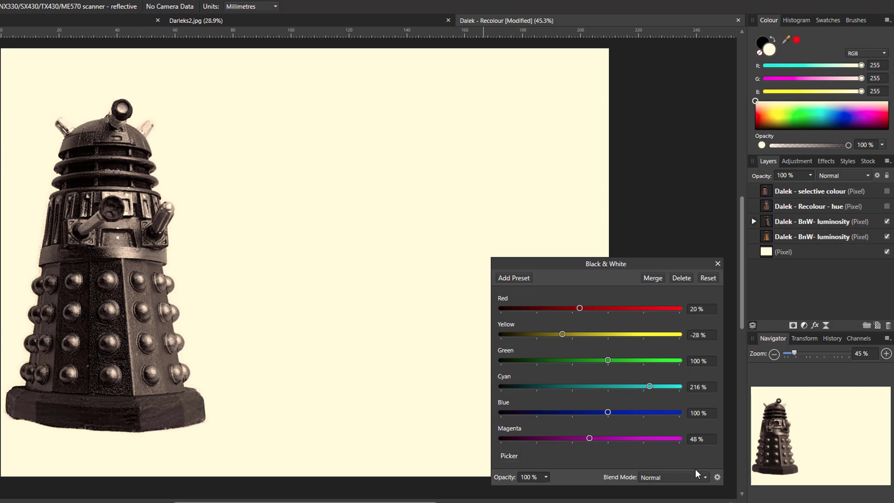
Set the Black and White adjustment's blend mode to Luminosity and compare the Dalek with the upper BnW- luminosity layer hidden and shown
click(705, 477)
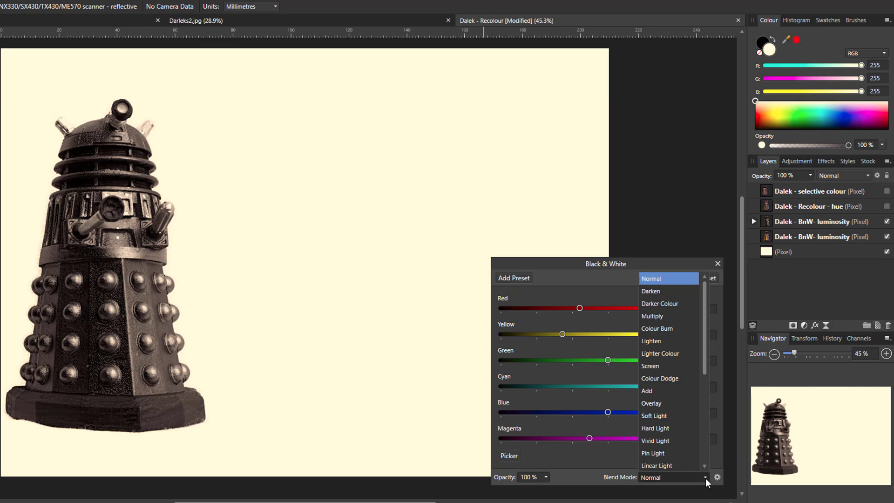
drag(704, 356, 712, 447)
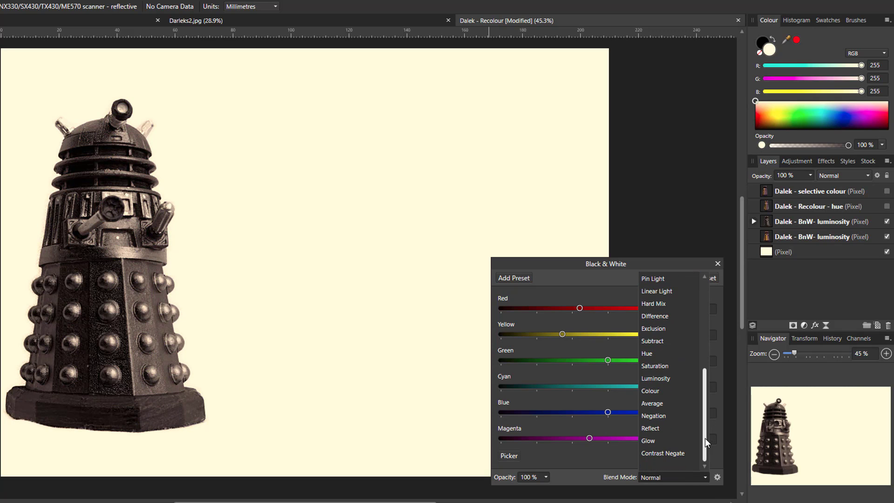
click(666, 381)
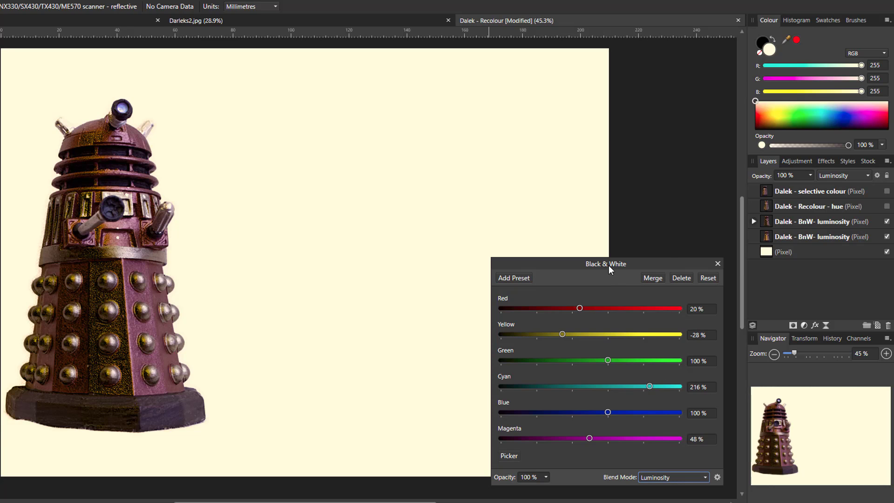
click(718, 264)
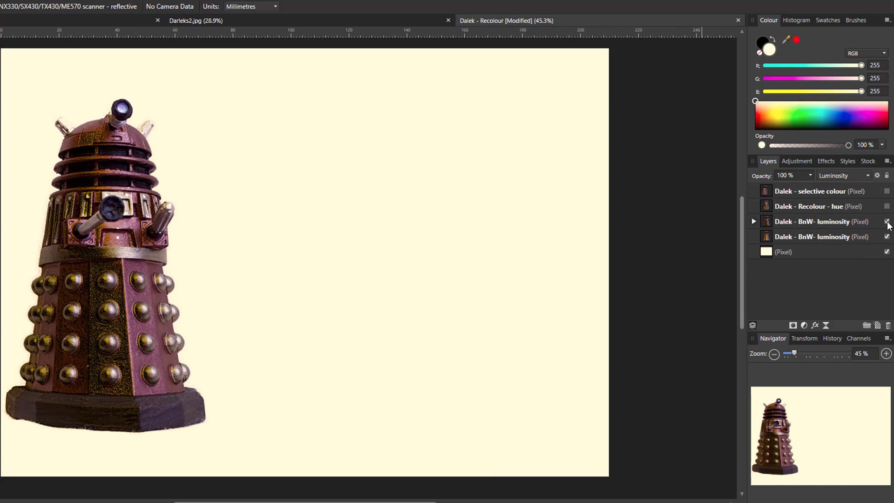
click(887, 222)
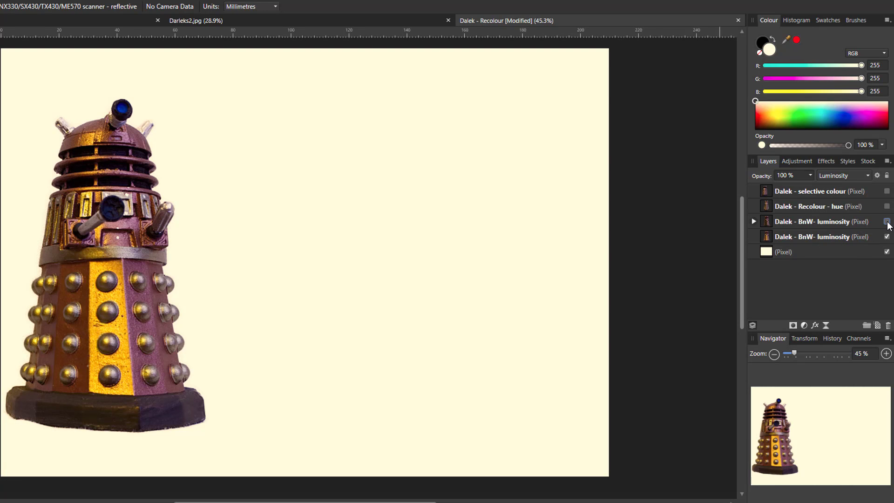
click(887, 222)
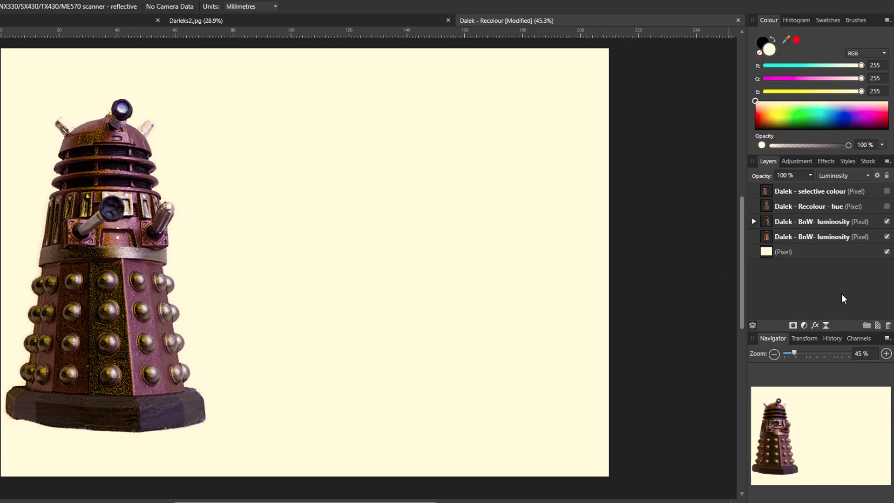
Group the two Dalek - BnW- luminosity layers
click(790, 223)
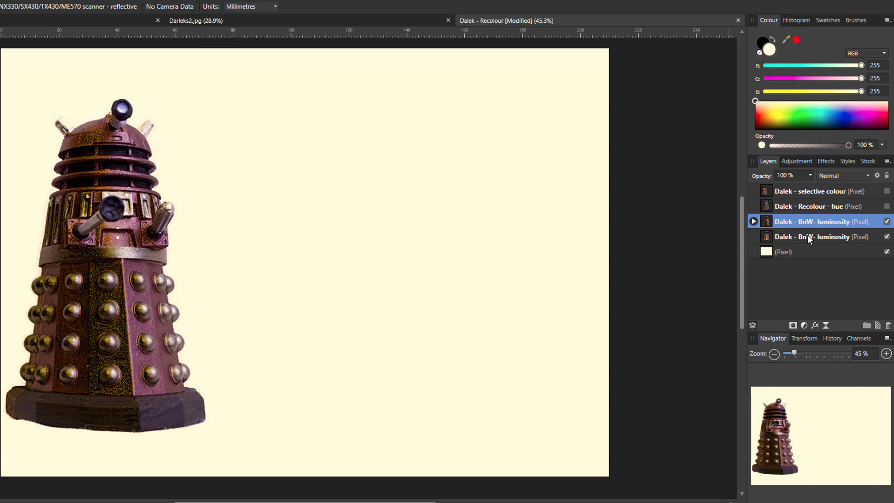
shift+click(803, 237)
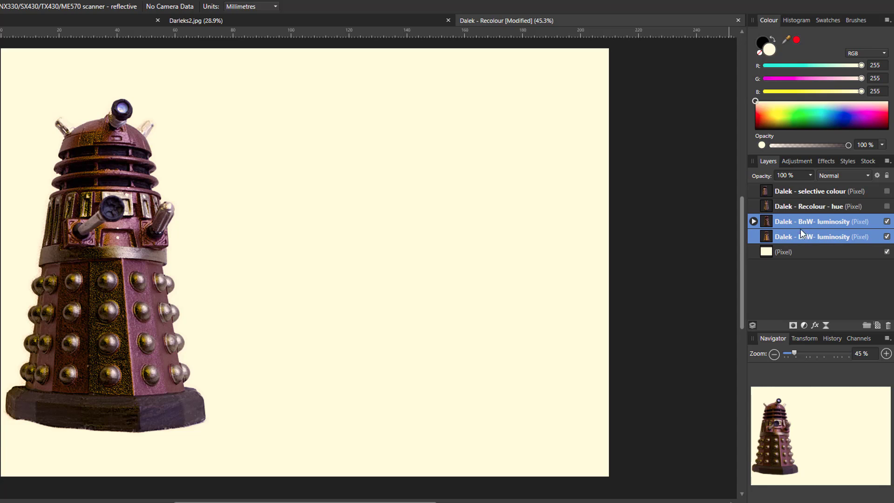
right_click(792, 223)
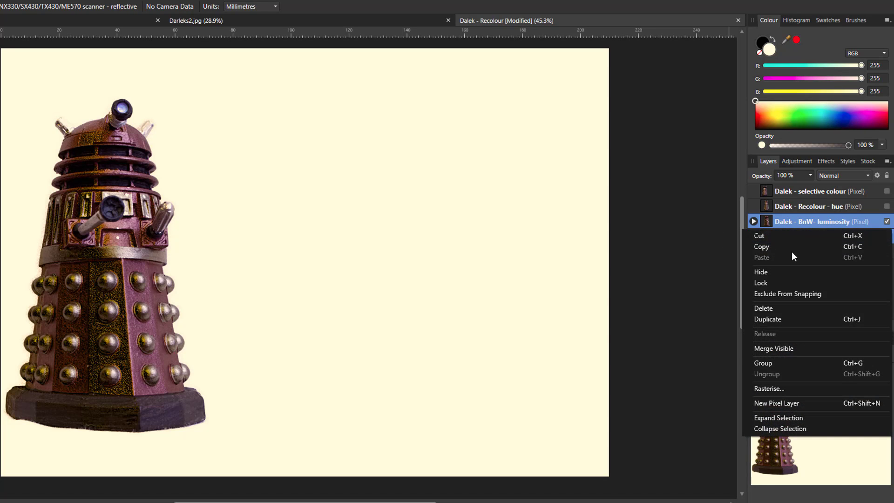
click(774, 362)
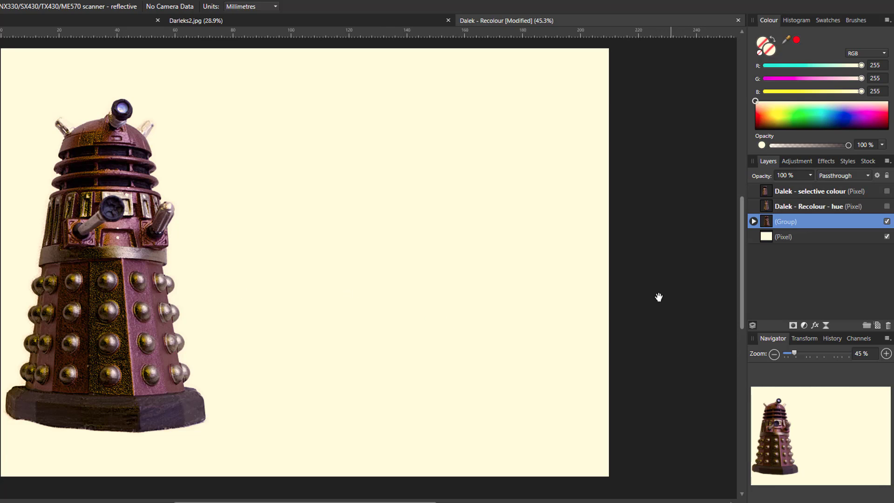
Show the Dalek - Recolour - hue layer and add a Recolour adjustment above it
click(820, 206)
click(887, 206)
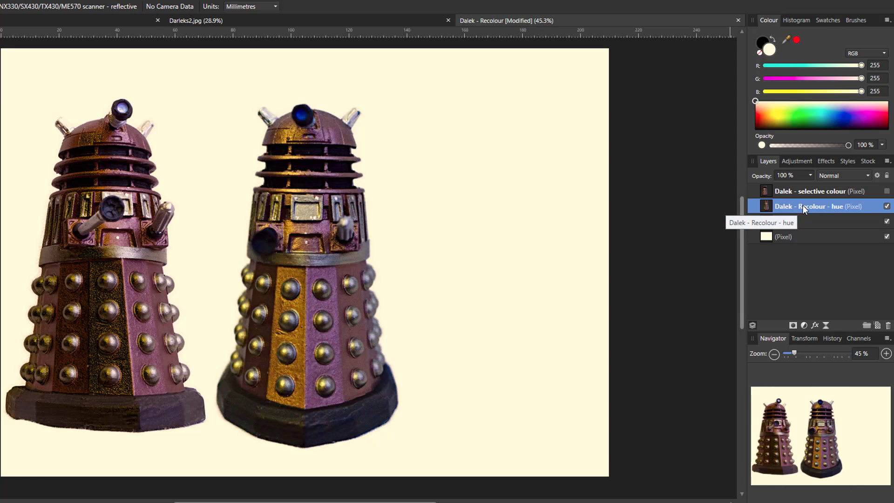
click(805, 325)
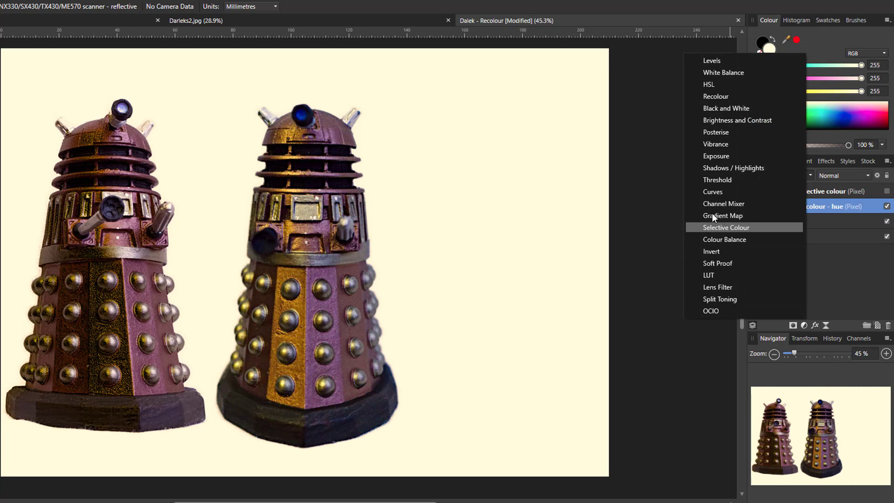
click(716, 97)
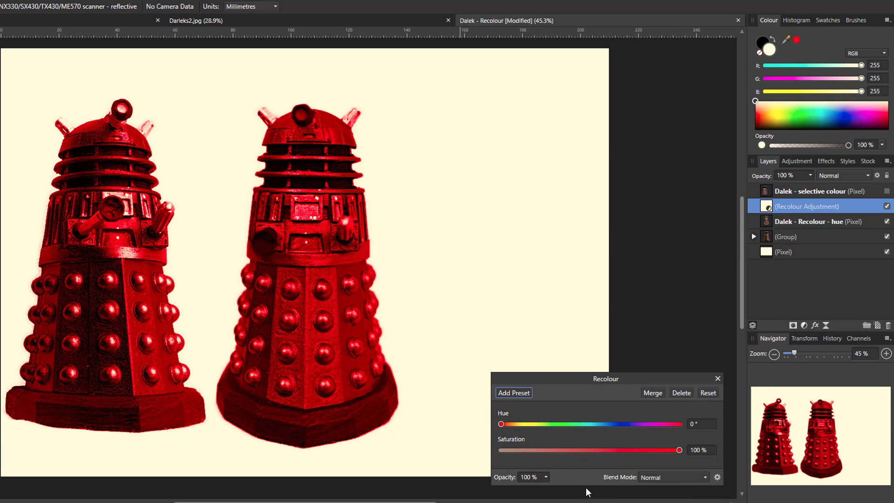
Set the Recolour adjustment to Hue blend mode with a hue of 121.5° and nest it inside the Dalek - Recolour - hue layer
click(706, 477)
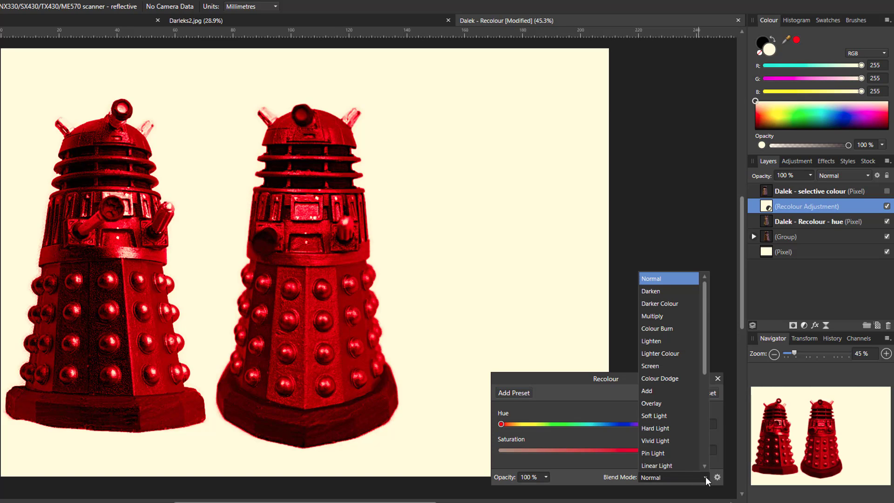
scroll(703, 396, down, 1)
scroll(704, 402, down, 4)
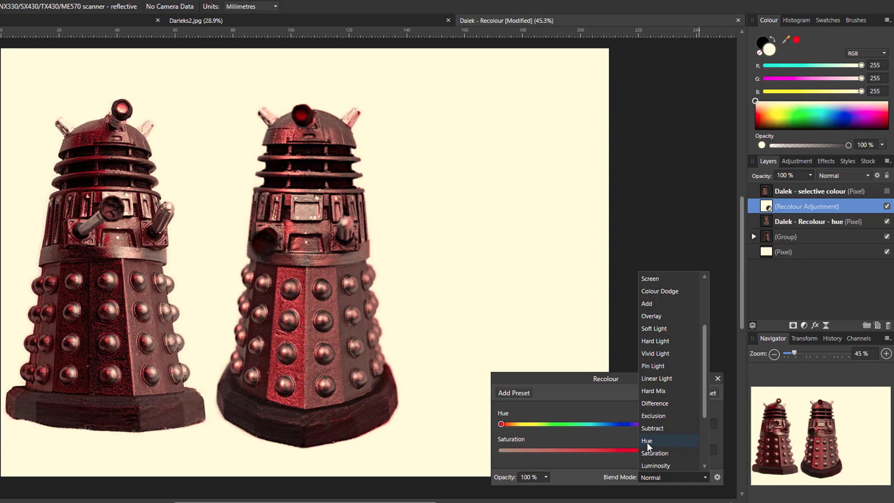
click(648, 445)
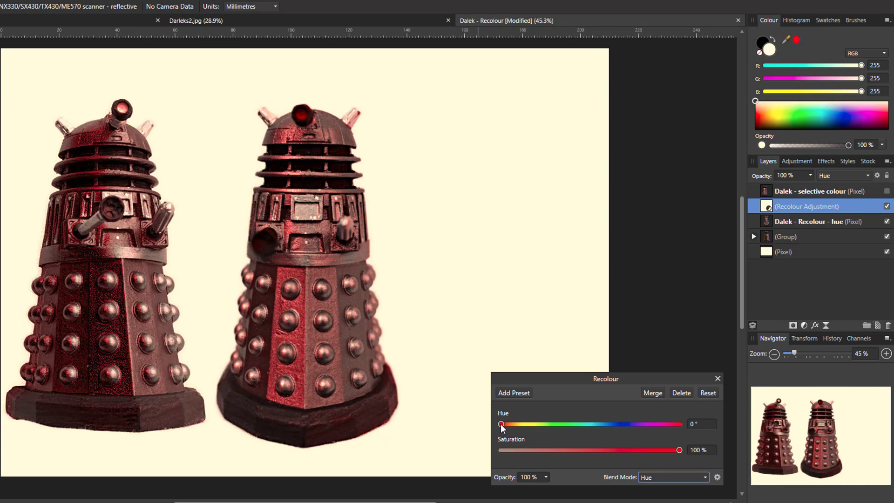
drag(501, 425, 586, 428)
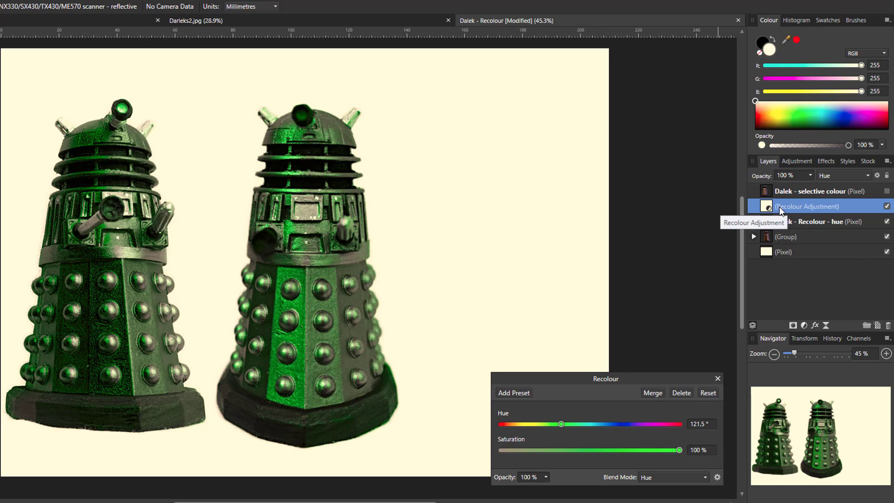
drag(781, 211, 792, 226)
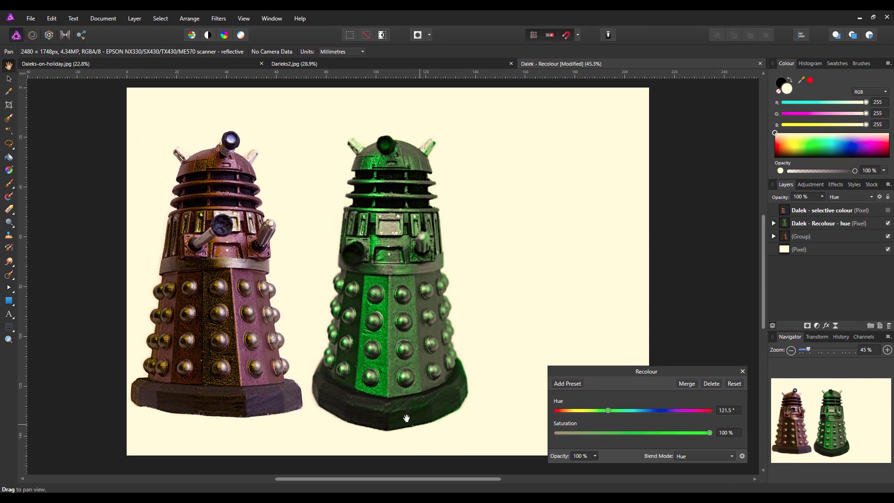
Mask the green Dalek's base out of the Recolour adjustment by painting it black with a 73.3 px brush at 70% opacity
click(742, 371)
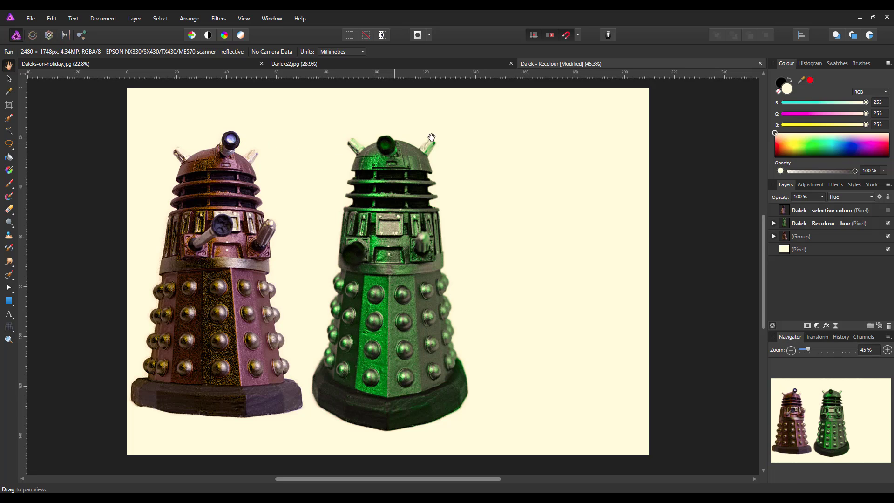
click(774, 224)
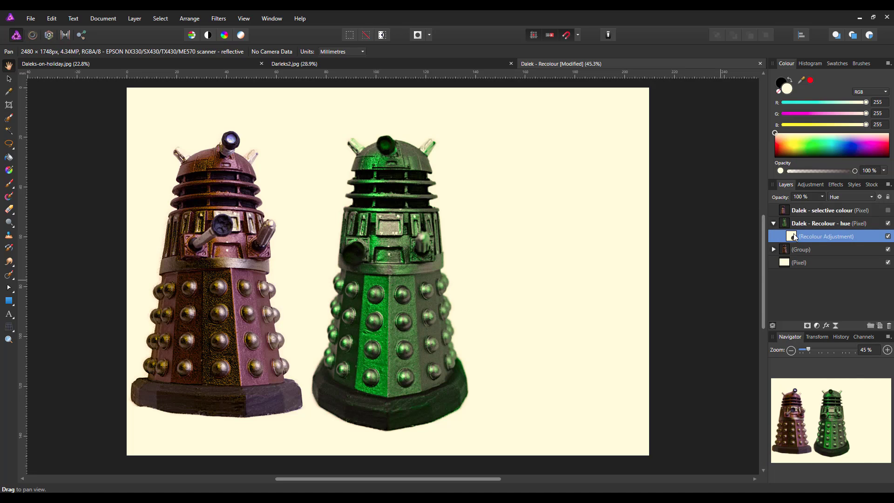
click(9, 185)
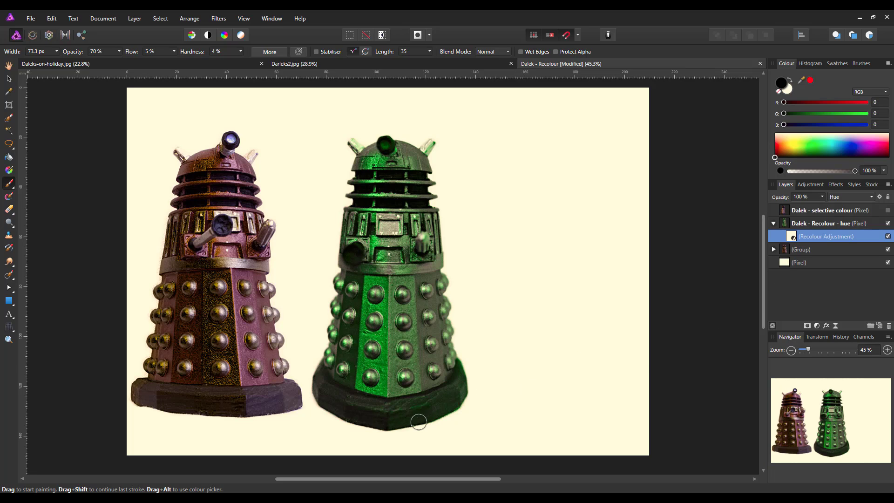
mouse_move(417, 421)
mouse_down()
mouse_move(375, 418)
mouse_move(332, 403)
mouse_move(323, 381)
mouse_move(331, 399)
mouse_move(378, 416)
mouse_move(450, 402)
mouse_move(459, 370)
mouse_move(460, 397)
mouse_move(457, 367)
mouse_move(455, 409)
mouse_move(437, 419)
mouse_move(379, 424)
mouse_move(344, 419)
mouse_move(353, 415)
mouse_move(327, 401)
mouse_move(321, 369)
mouse_move(351, 401)
mouse_move(431, 405)
mouse_move(369, 409)
mouse_up()
Reduce the brush to about 38.2 px and paint the green Dalek's eyepiece out of the Recolour adjustment
key(bracketleft)
key(bracketleft)
key(bracketleft)
drag(386, 147, 385, 143)
click(773, 224)
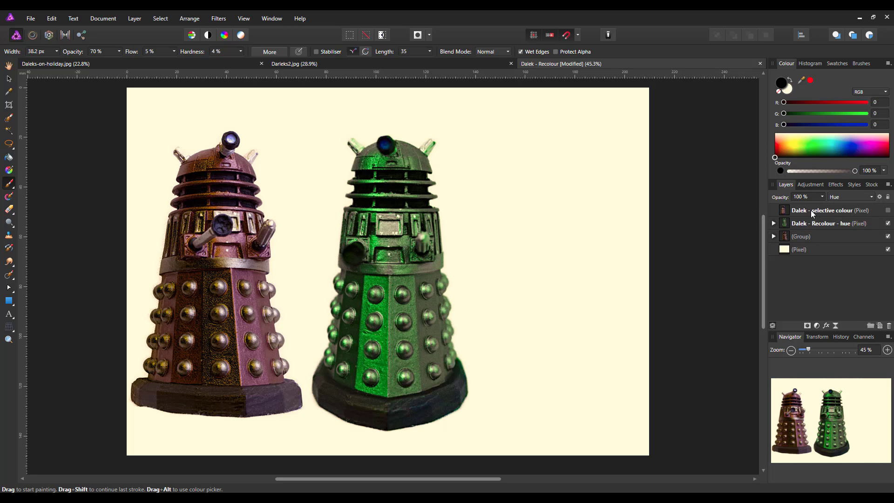
Show the Dalek - selective colour layer and nest a new Selective Colour adjustment inside it
click(827, 208)
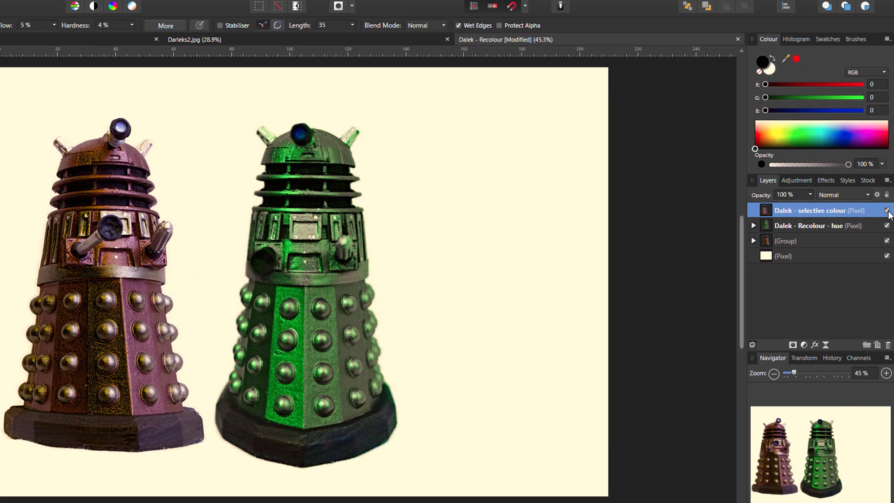
click(887, 211)
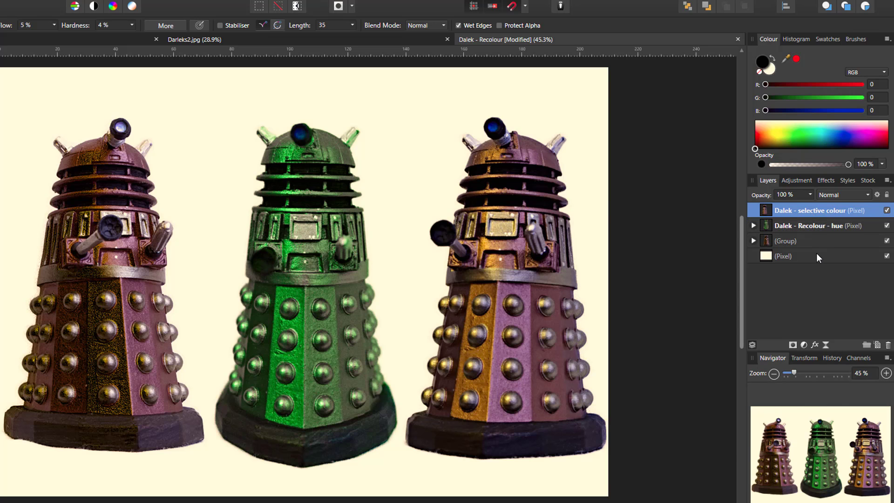
click(804, 345)
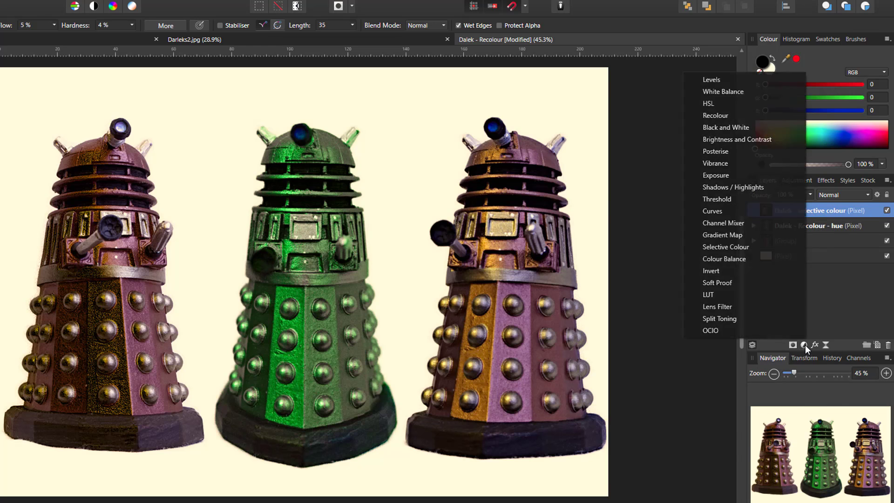
click(720, 248)
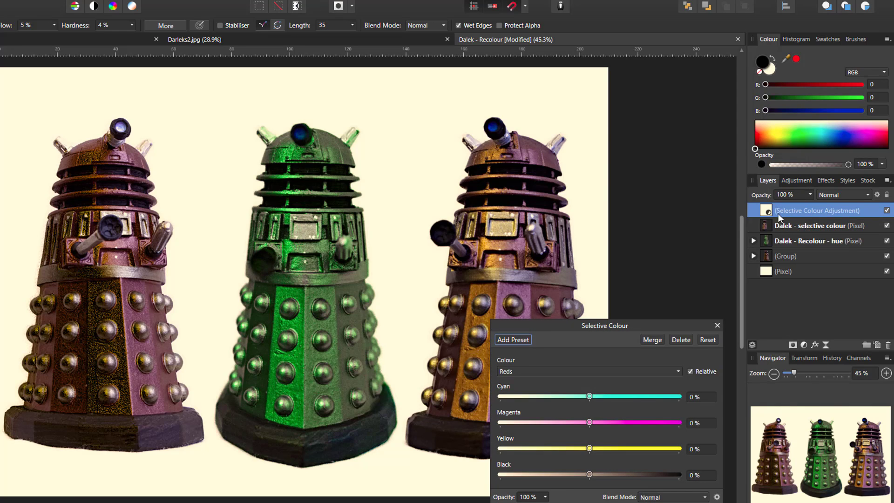
drag(788, 213, 797, 230)
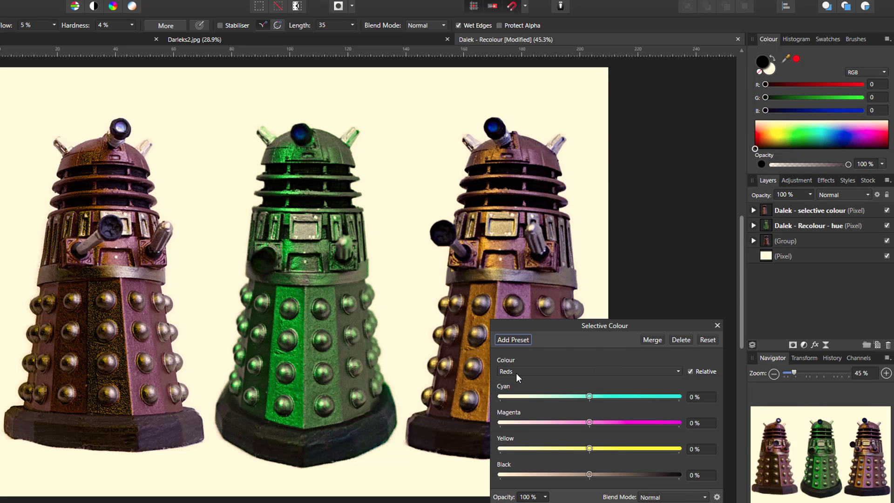
For the Blacks in the Selective Colour adjustment, set Magenta to 71%, Yellow to 71% and Black to 33%
drag(634, 325, 302, 305)
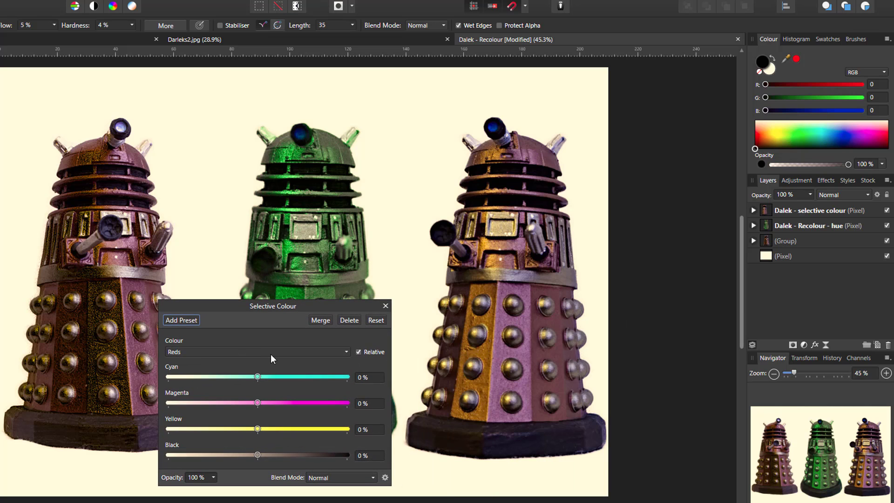
click(345, 352)
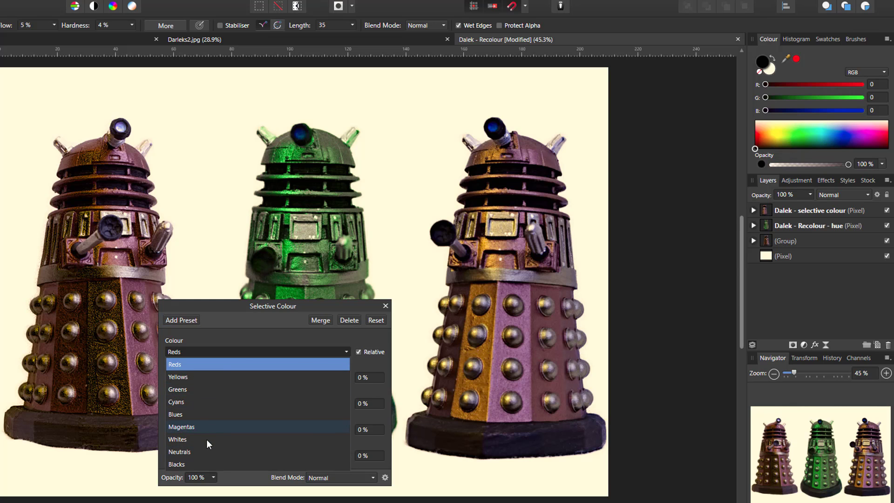
click(177, 464)
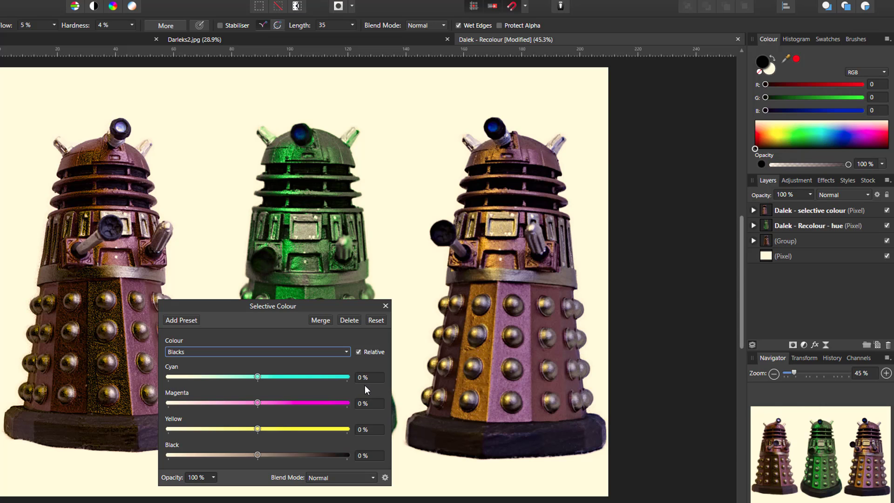
click(367, 404)
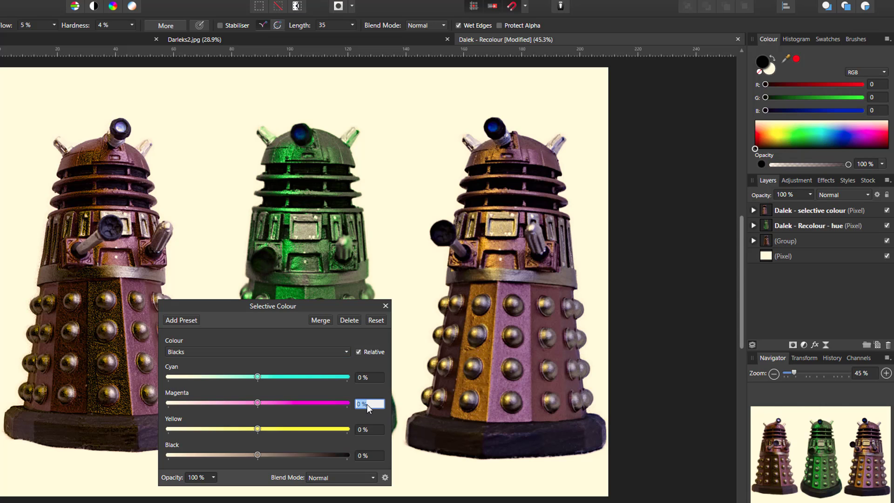
text(71)
click(365, 430)
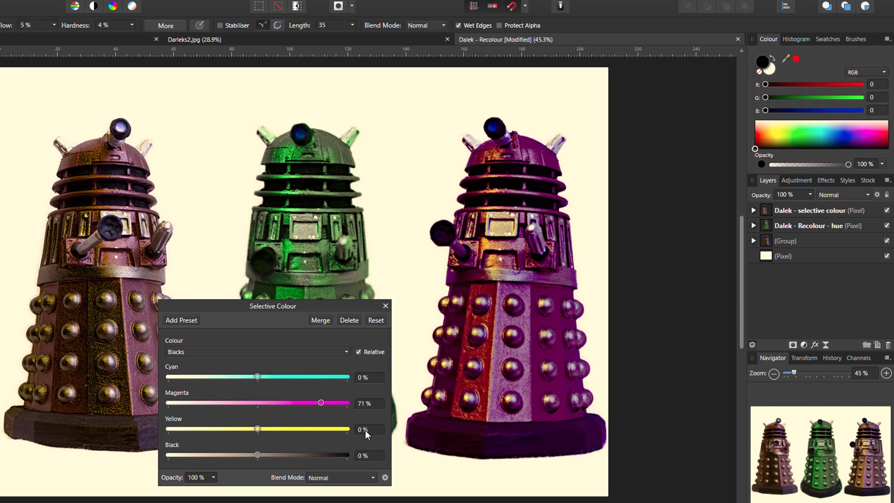
text(71)
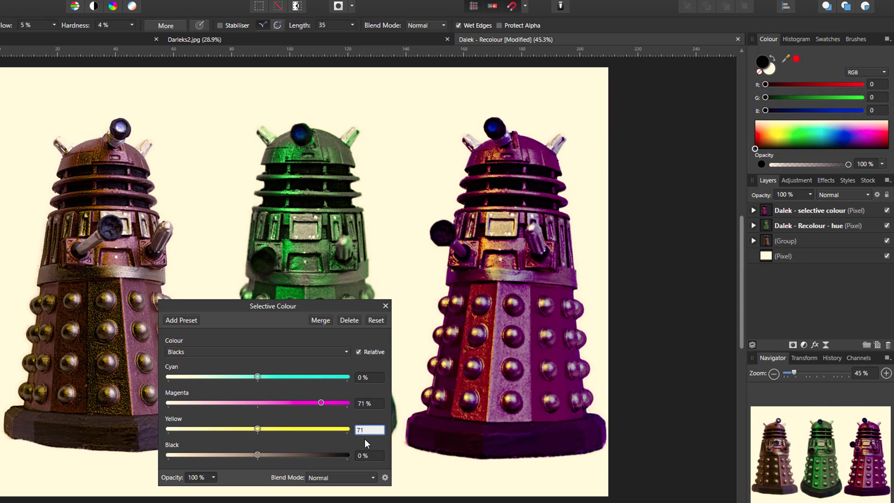
key(Return)
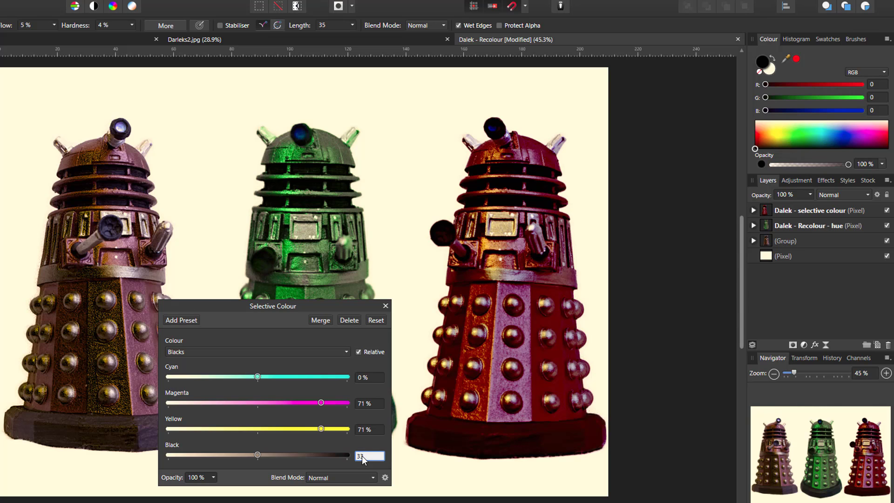
key(Return)
click(386, 306)
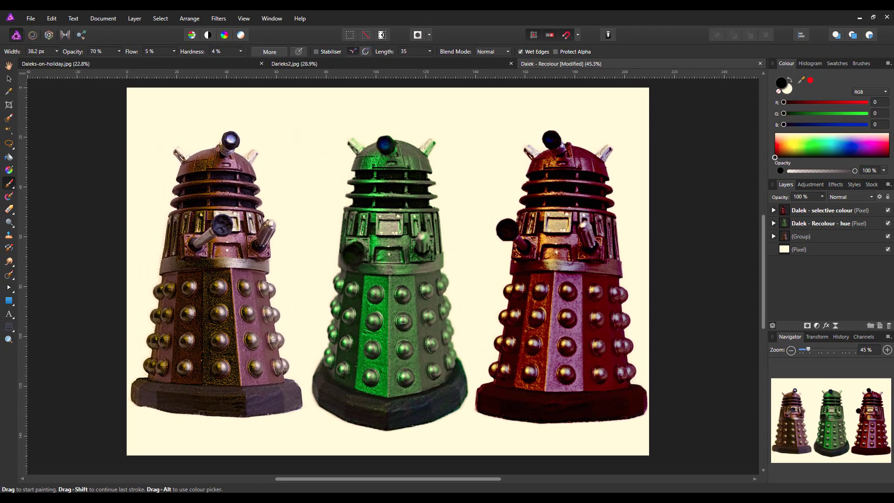
Paint black at 100% opacity on the Selective Colour adjustment to mask out the red Dalek's base and eyepiece
click(773, 210)
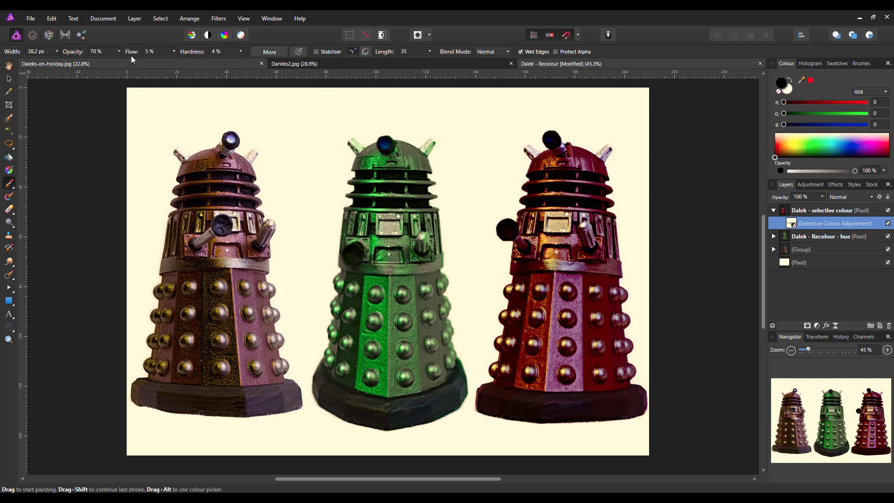
click(120, 51)
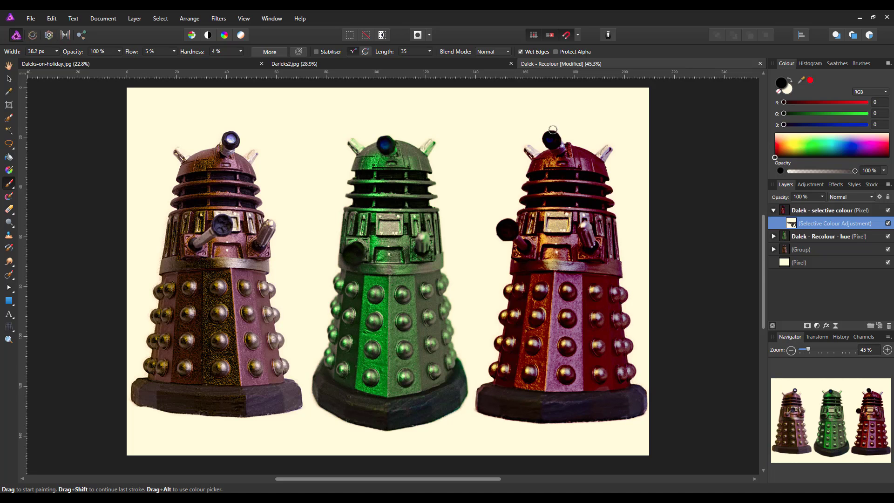
drag(553, 133, 550, 139)
click(774, 210)
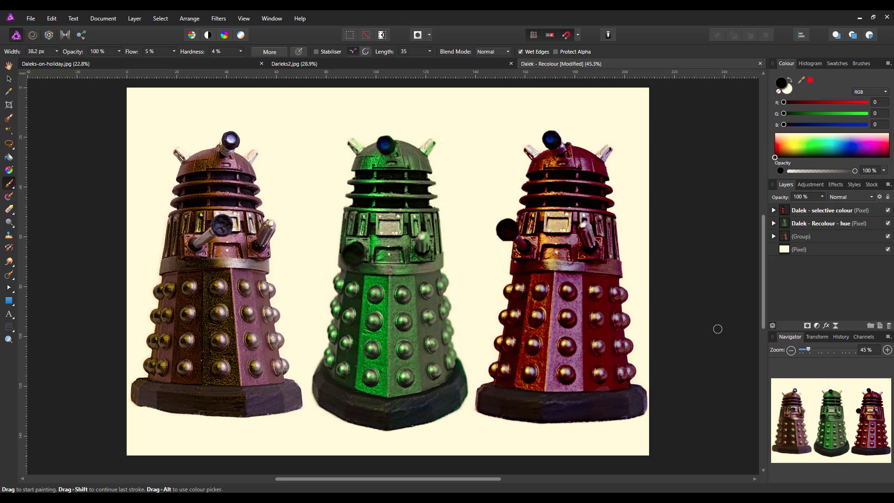
Copy the Dalek - selective colour layer and paste it into the Darleks2.jpg document
click(774, 211)
click(774, 211)
click(805, 211)
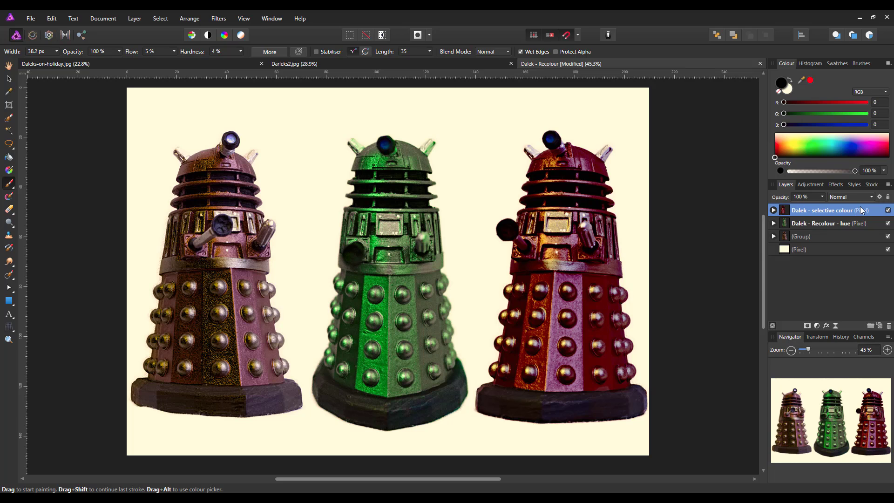
right_click(822, 211)
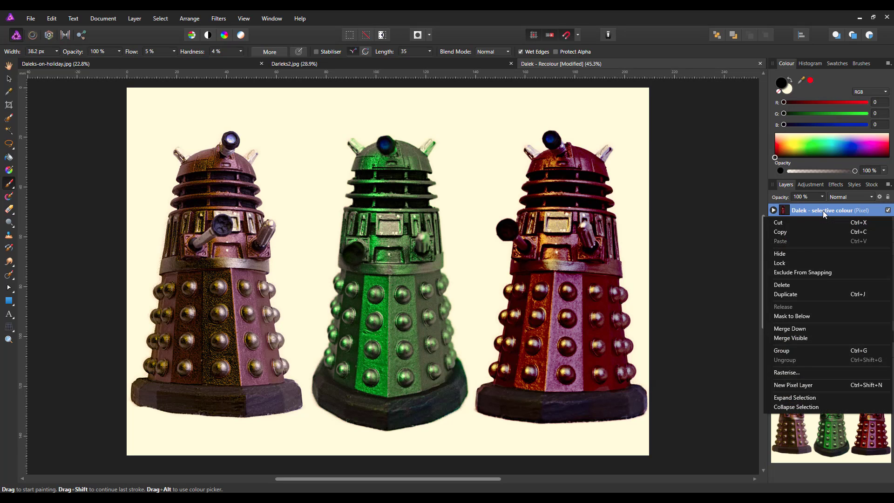
click(781, 232)
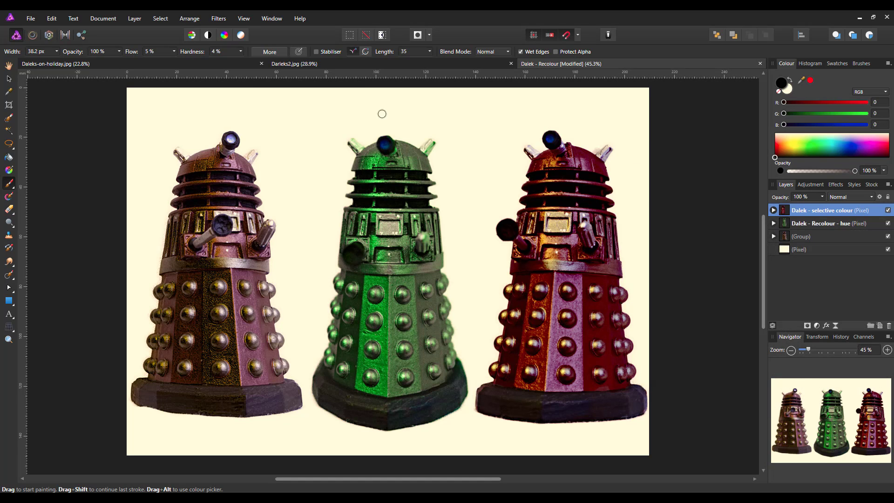
click(326, 63)
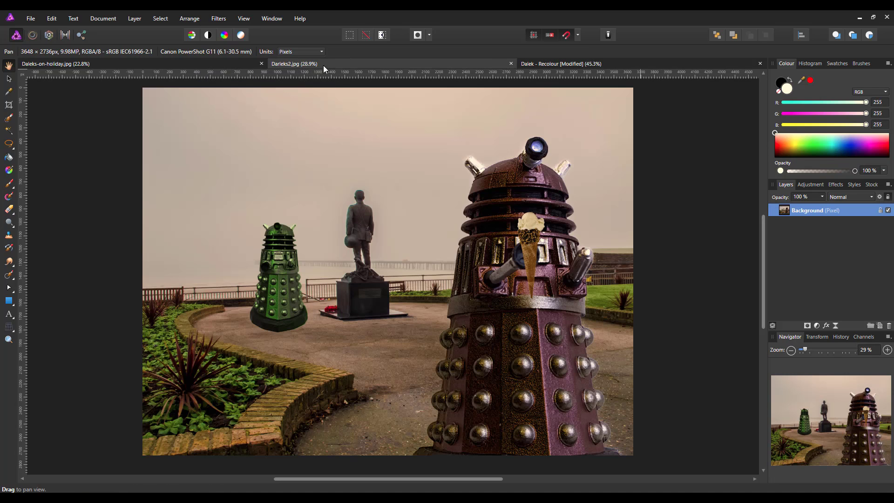
click(49, 19)
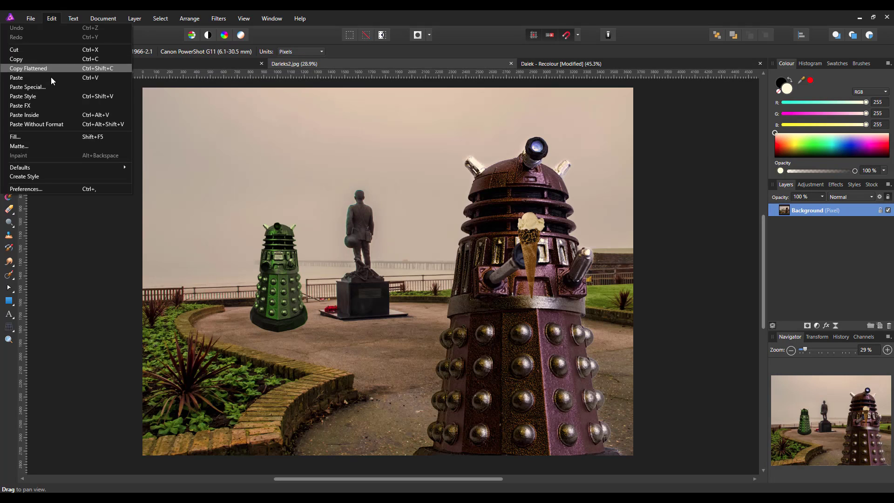
click(35, 79)
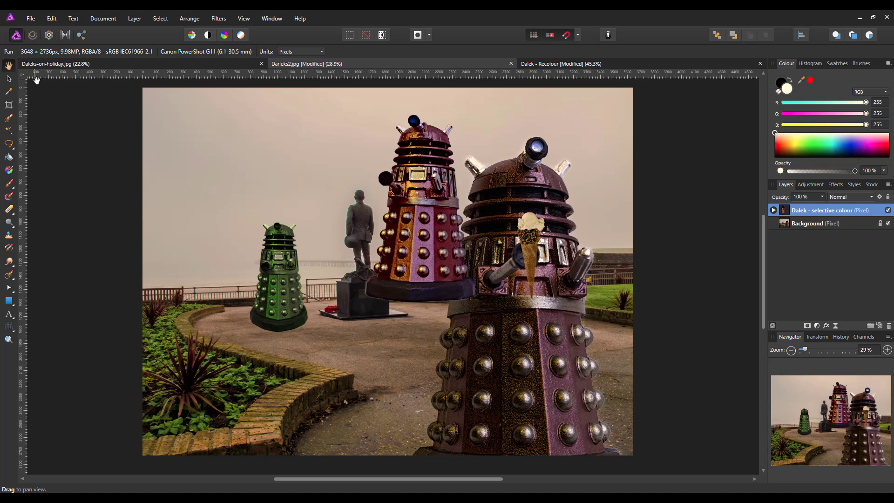
Scale down the pasted red Dalek and place it on the paving between the statue and the large Dalek
click(9, 79)
drag(431, 248, 378, 292)
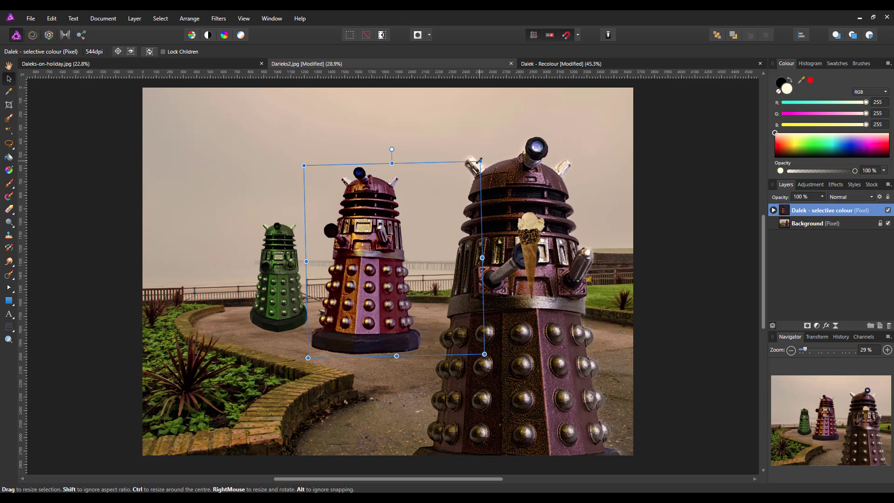
drag(480, 163, 457, 189)
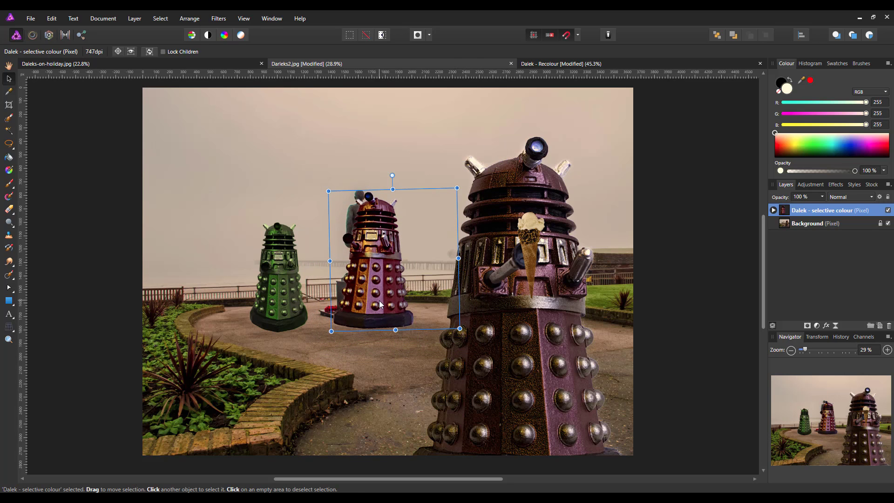
drag(379, 300, 408, 321)
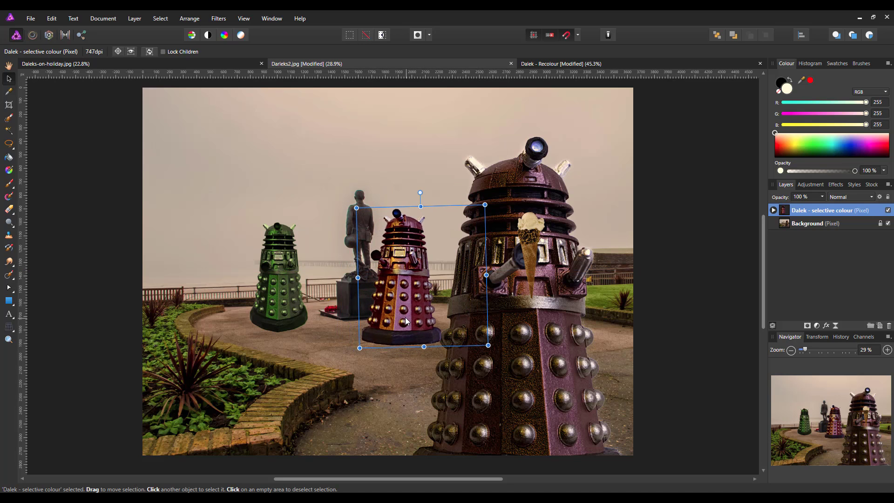
click(751, 232)
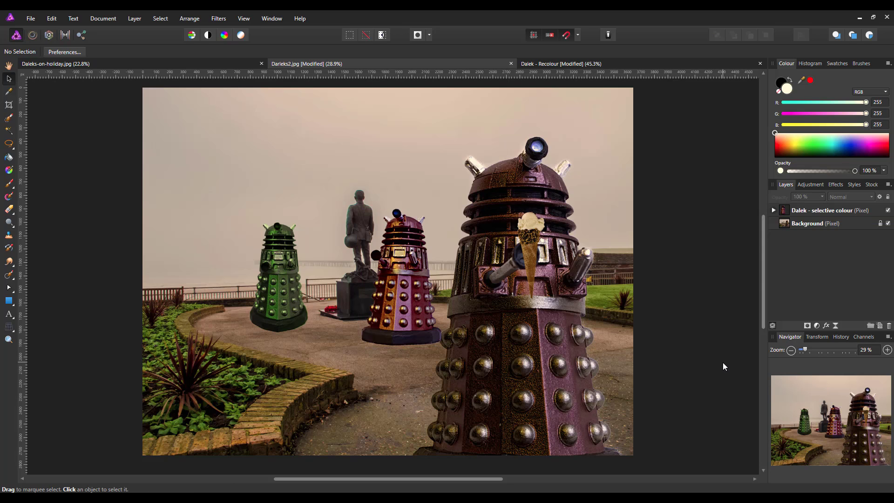